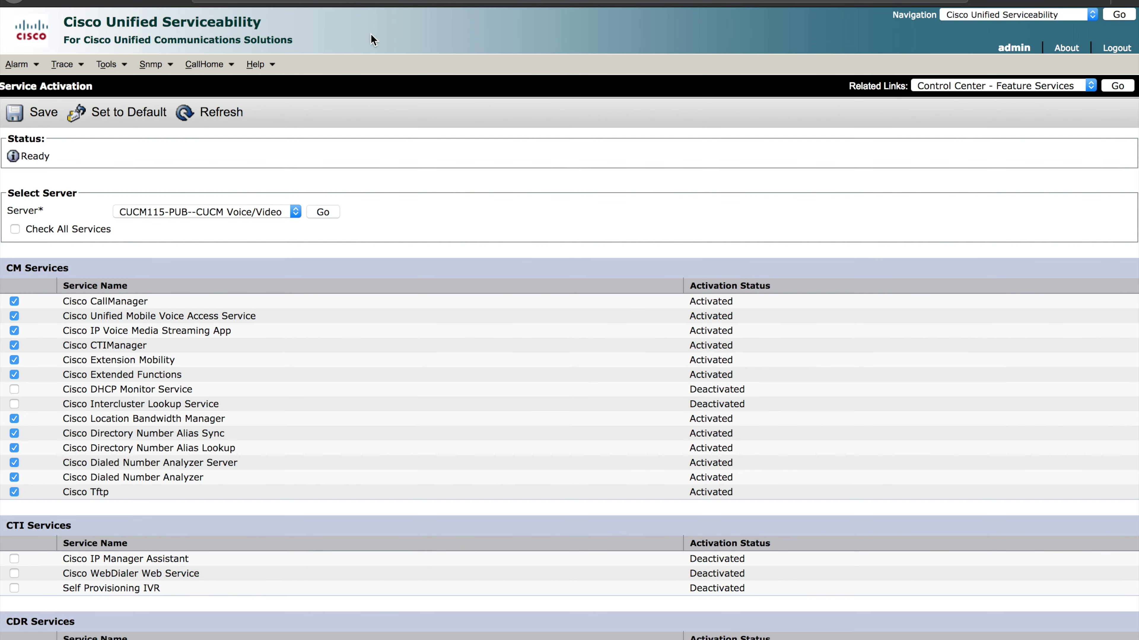
Dismiss the Navigation application list unchanged and reopen Tools > Service Activation for CUCM115-PUB
{"action": "left_click", "coordinate": [1091, 14]}
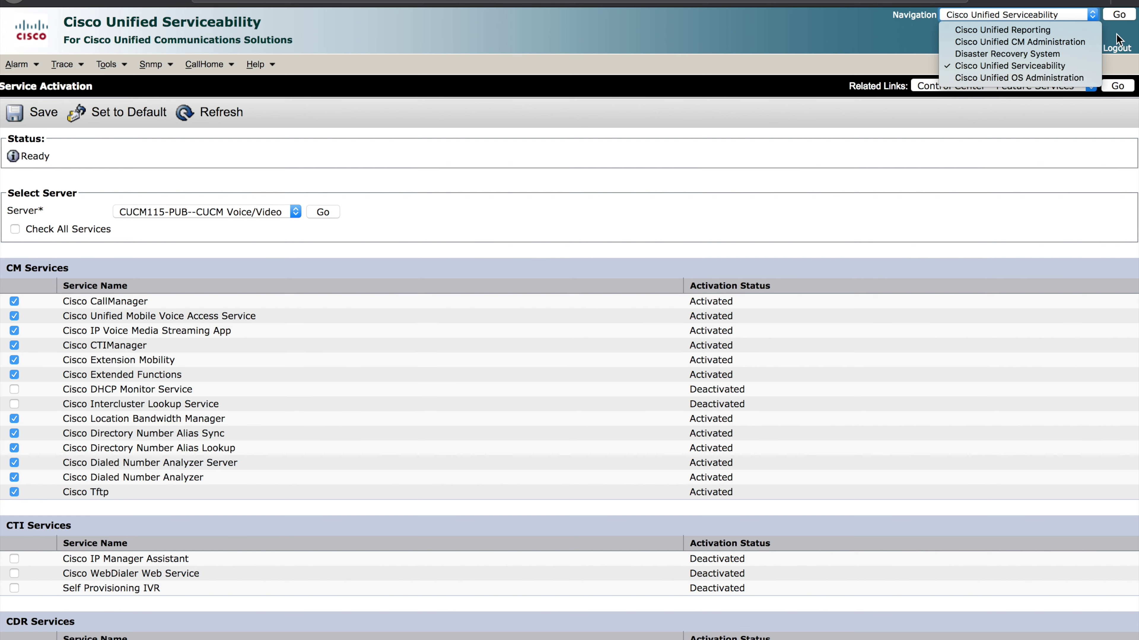
{"action": "left_click", "coordinate": [865, 35]}
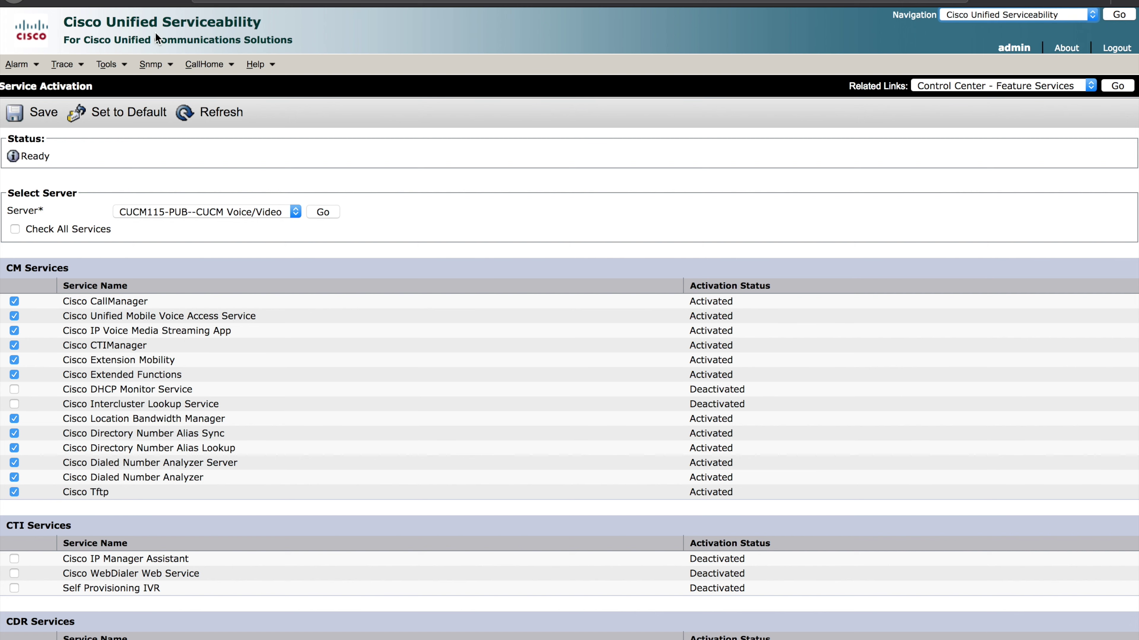
{"action": "left_click", "coordinate": [129, 71]}
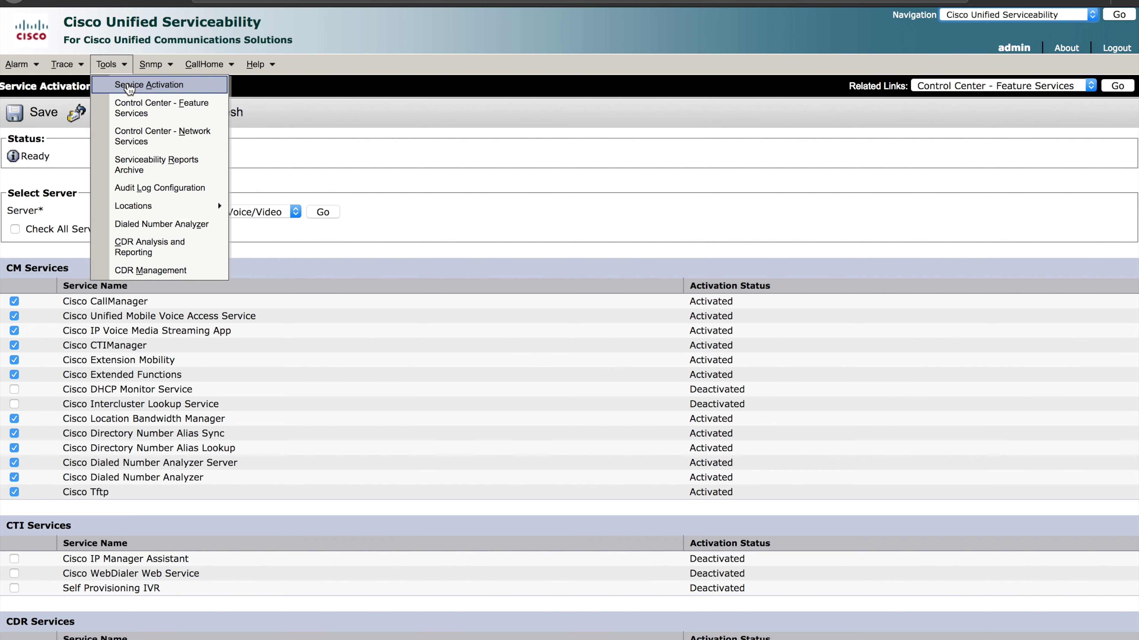
{"action": "left_click", "coordinate": [133, 88]}
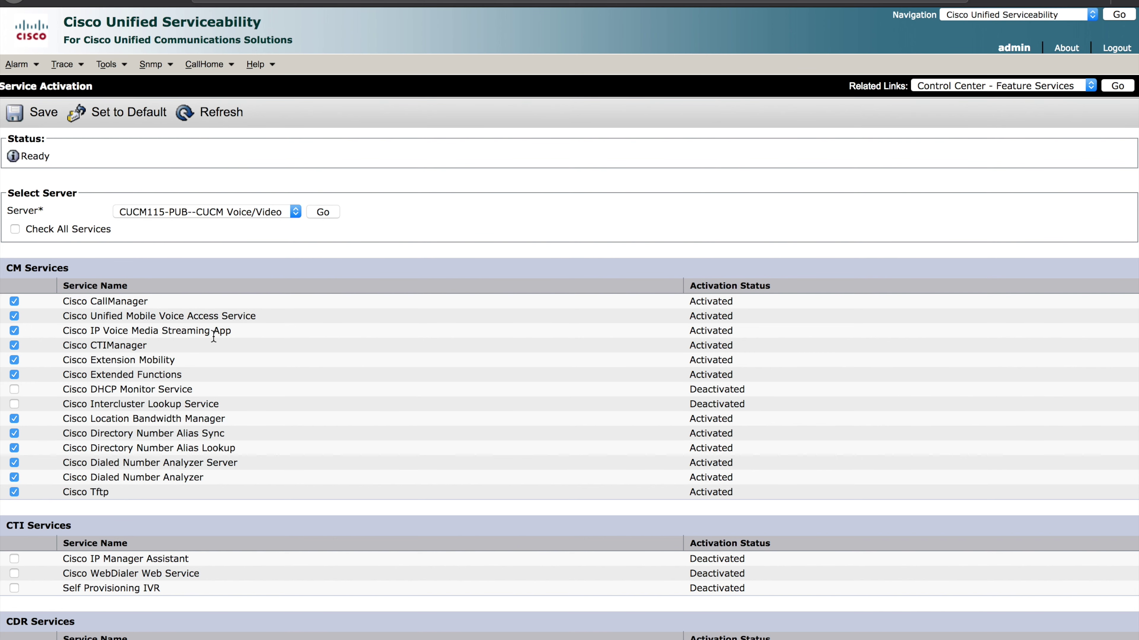
Scroll the CM Services list and select the two Activated Dialed Number Analyzer service rows
{"action": "scroll", "coordinate": [213, 336], "scroll_direction": "down", "scroll_amount": 5}
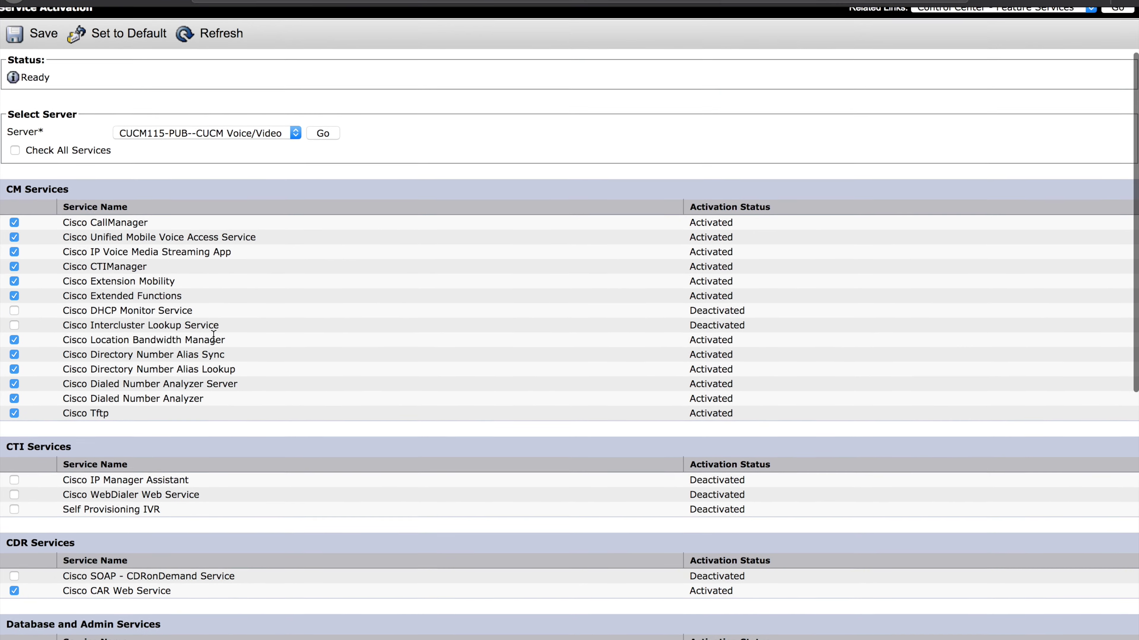
{"action": "scroll", "coordinate": [213, 336], "scroll_direction": "down", "scroll_amount": 1}
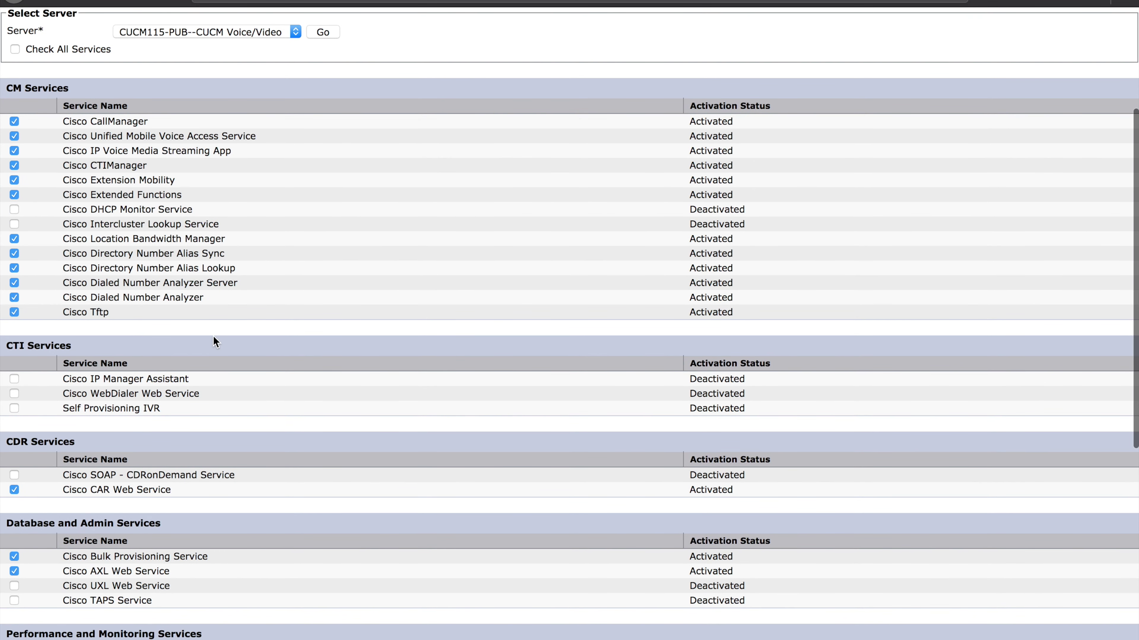
{"action": "scroll", "coordinate": [213, 341], "scroll_direction": "down", "scroll_amount": 1}
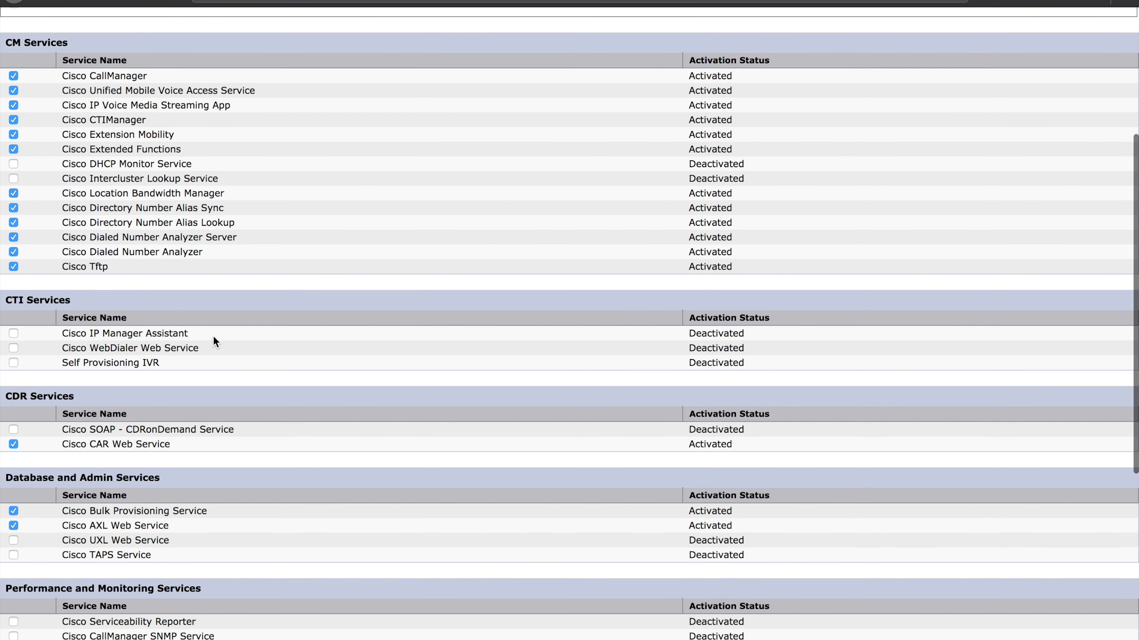
{"action": "scroll", "coordinate": [213, 341], "scroll_direction": "up", "scroll_amount": 1}
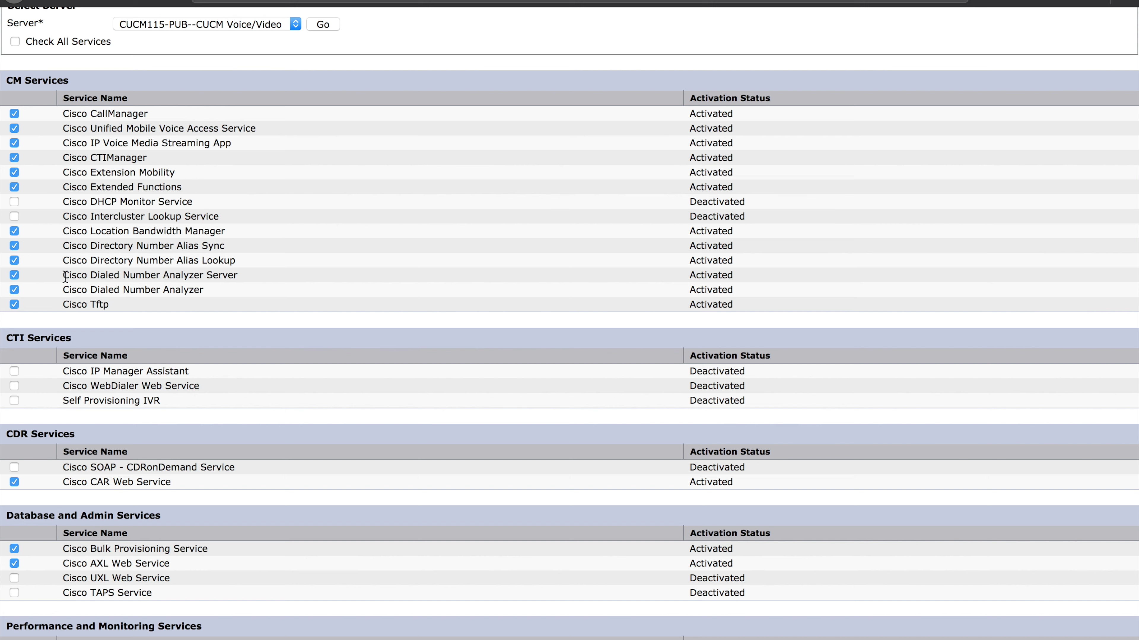
{"action": "left_click_drag", "start_coordinate": [65, 276], "coordinate": [351, 295]}
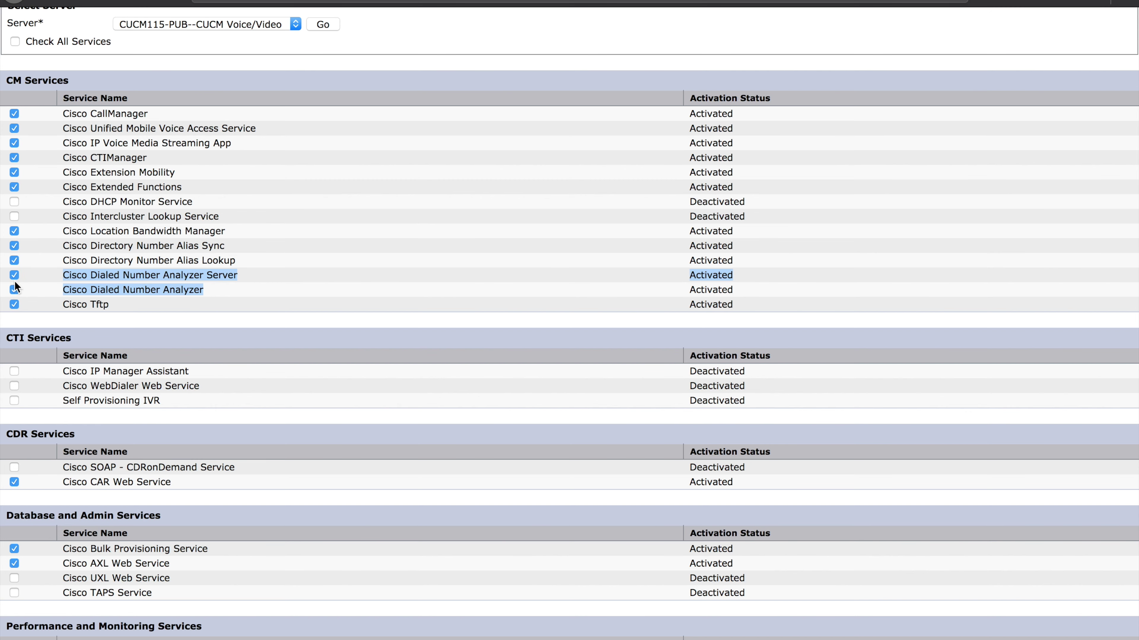
{"action": "scroll", "coordinate": [170, 231], "scroll_direction": "up", "scroll_amount": 5}
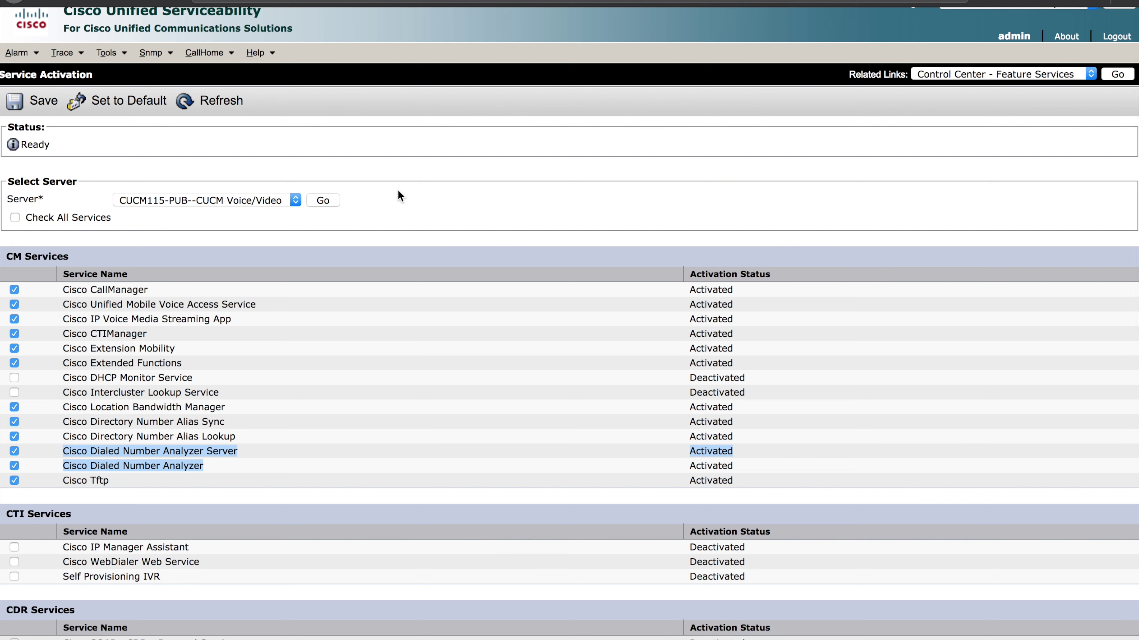
Clear the row selection and switch to Dialed Number Analyzer, version 11.5.1.13902-2
{"action": "left_click", "coordinate": [379, 164]}
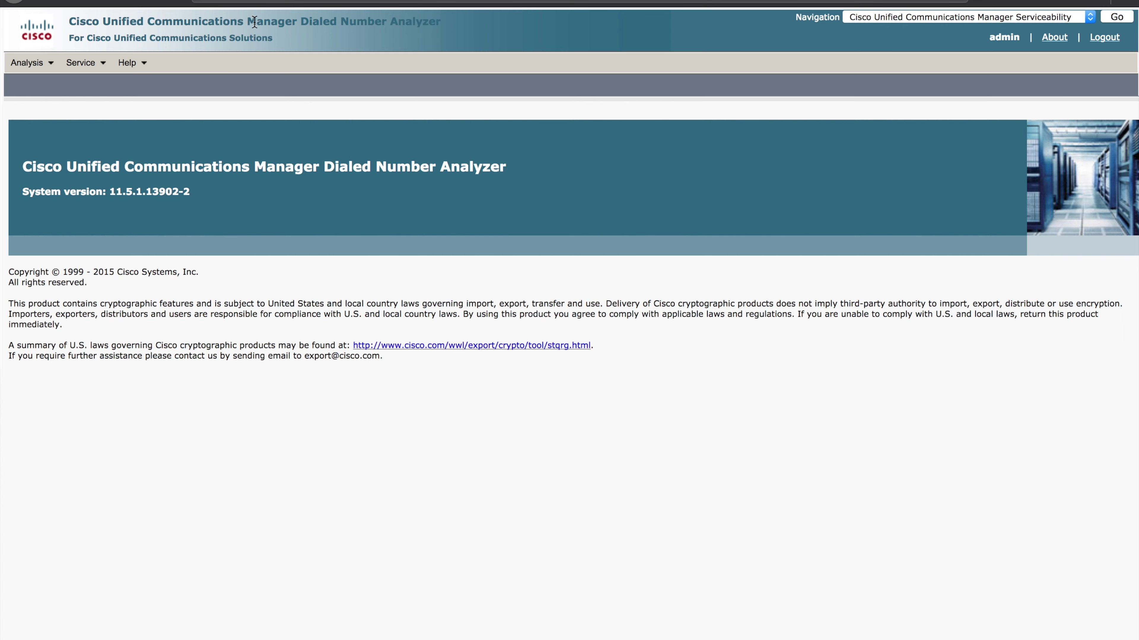
{"action": "left_click", "coordinate": [19, 64]}
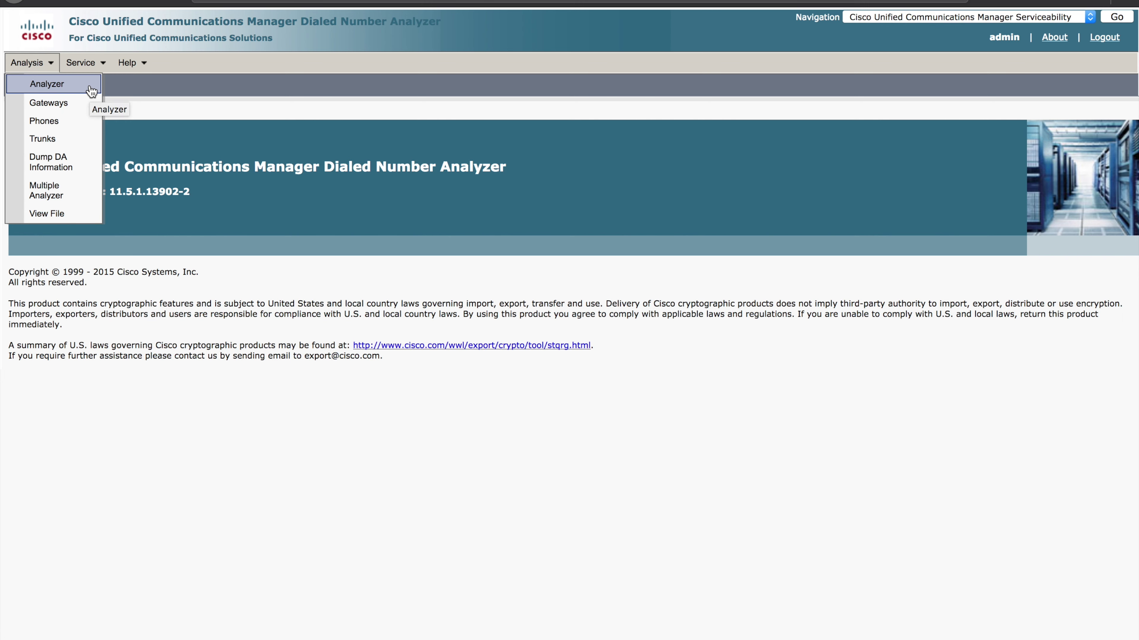
Choose Analysis > Analyzer to open the form with Calling Party 1000
{"action": "left_click", "coordinate": [68, 88]}
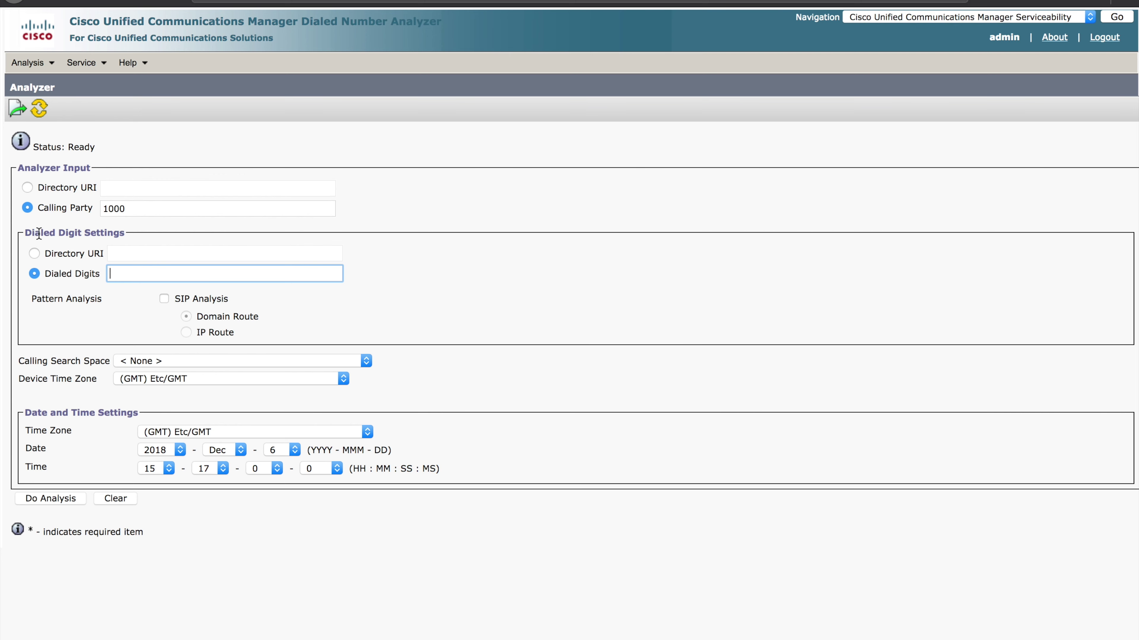
Fill Dialed Digits with 1234 and choose calling search space CSS-Lancaster-Full-Access
{"action": "left_click", "coordinate": [131, 273]}
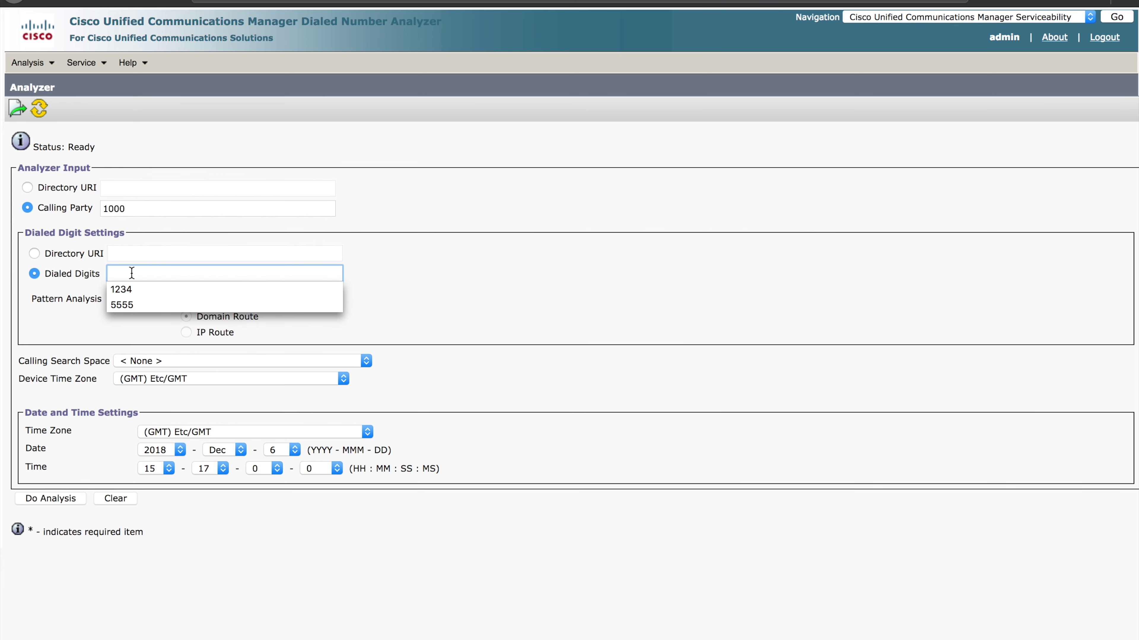
{"action": "left_click", "coordinate": [130, 289]}
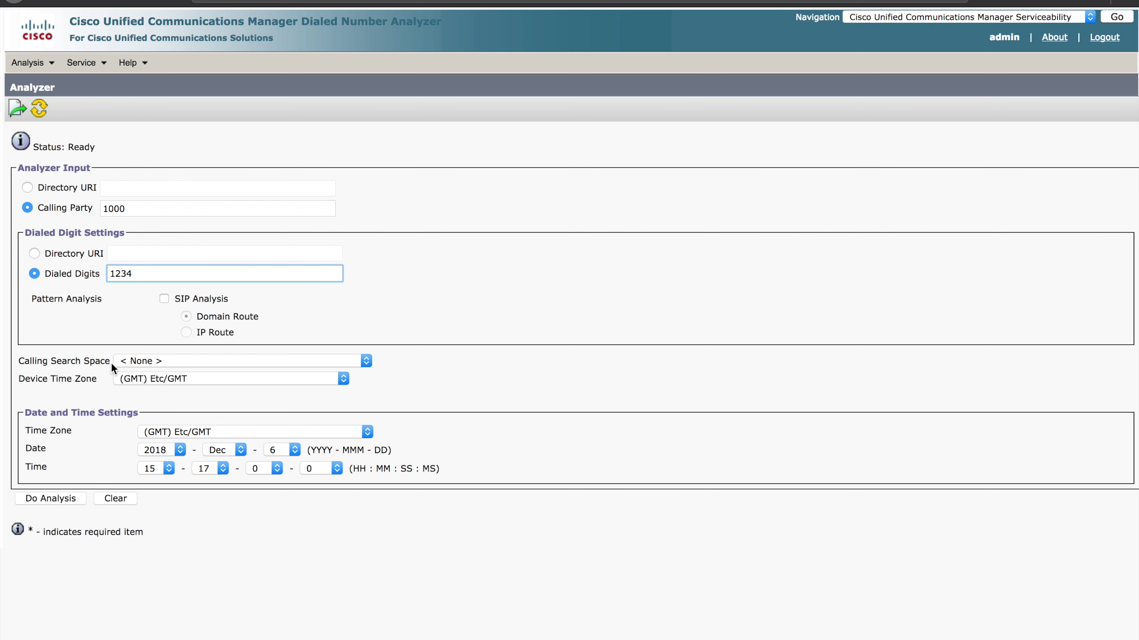
{"action": "left_click", "coordinate": [148, 362]}
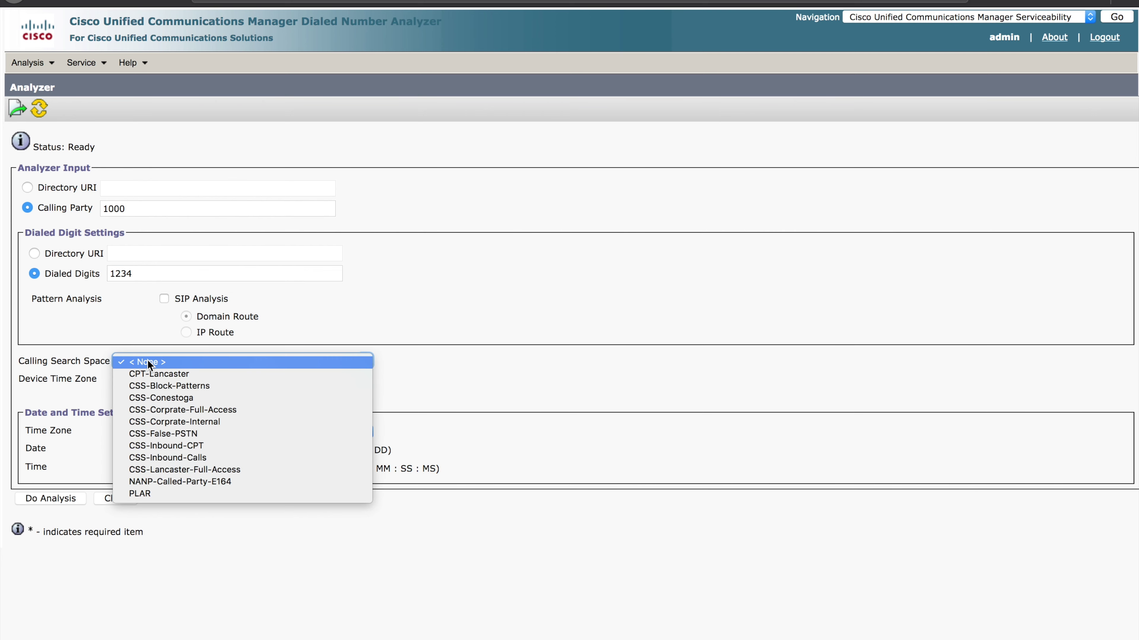
{"action": "left_click", "coordinate": [164, 469]}
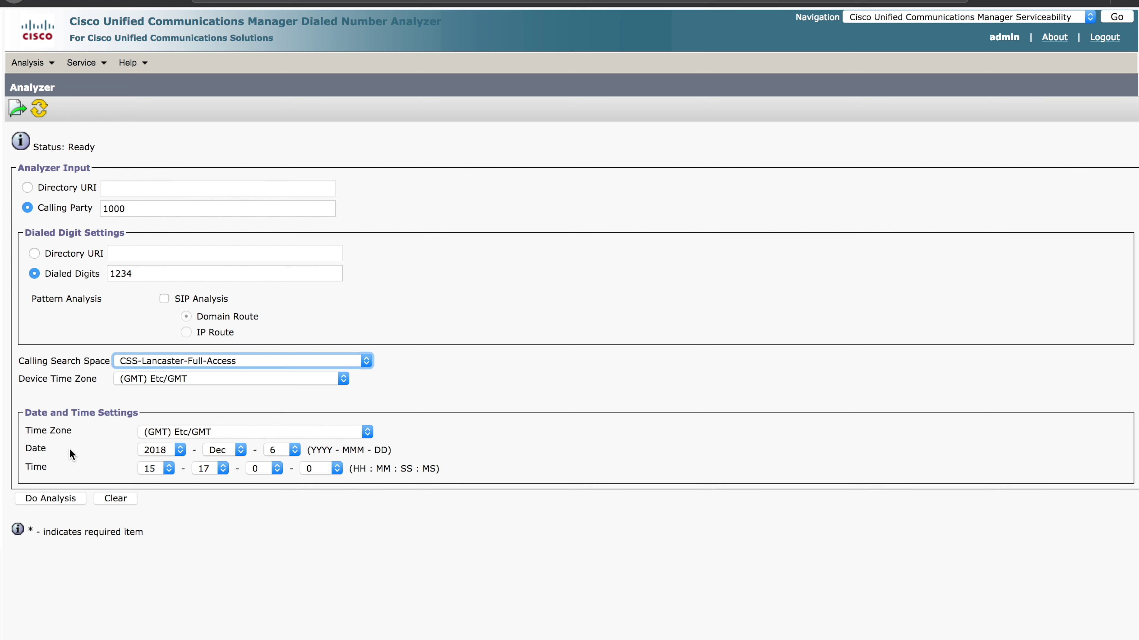
Run the analysis for 1234, then expand and collapse the Calling Party Information details
{"action": "left_click", "coordinate": [52, 500]}
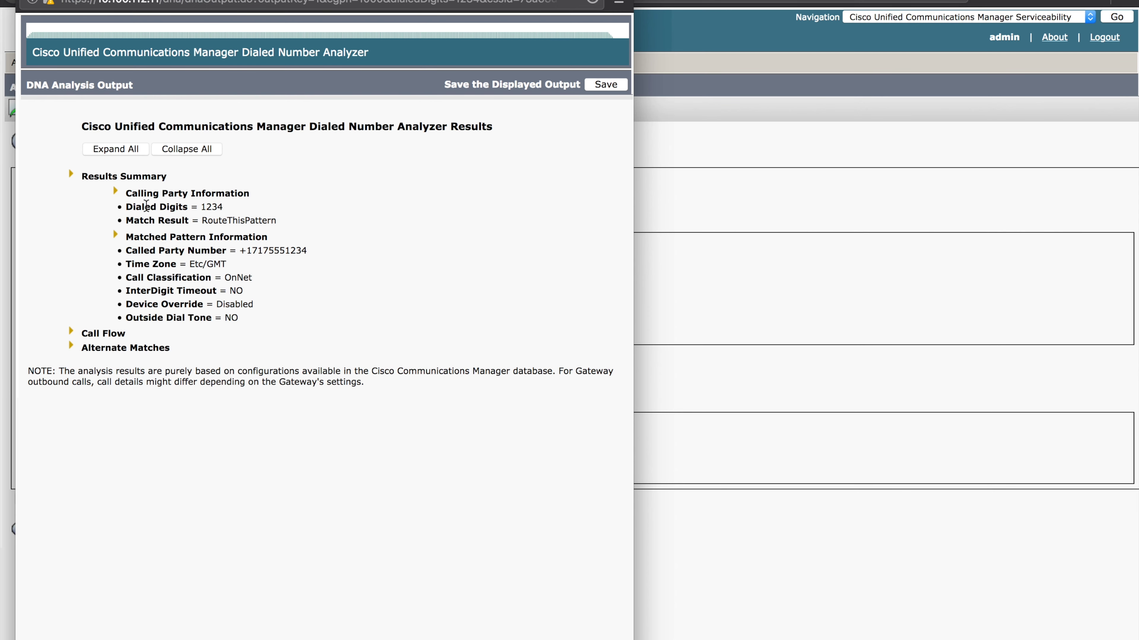
{"action": "left_click", "coordinate": [115, 191]}
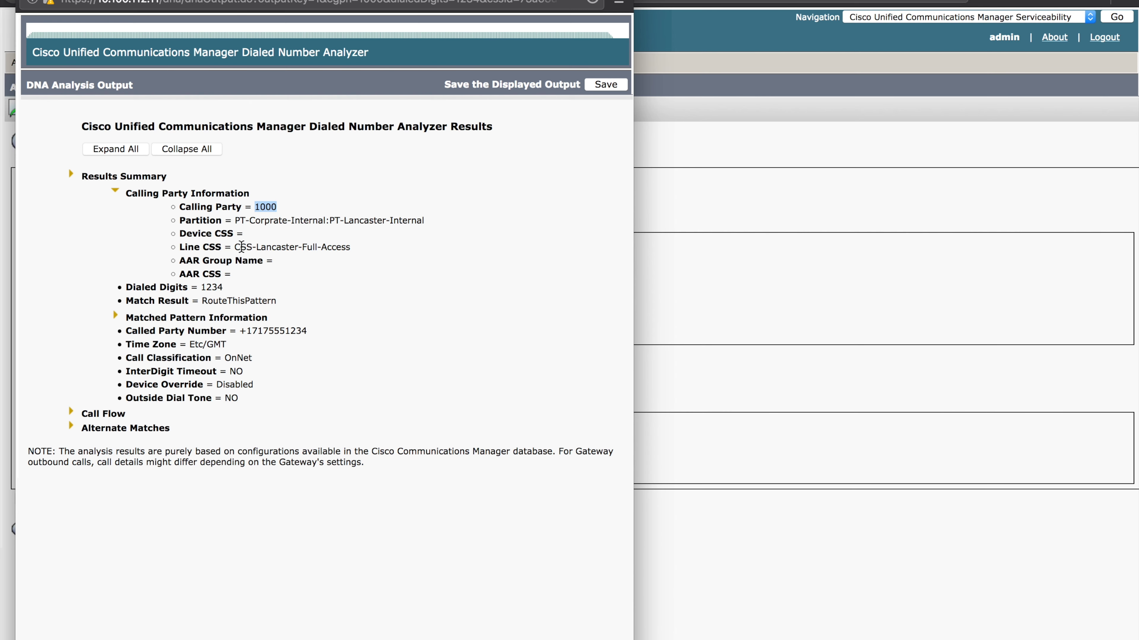
{"action": "left_click", "coordinate": [115, 190]}
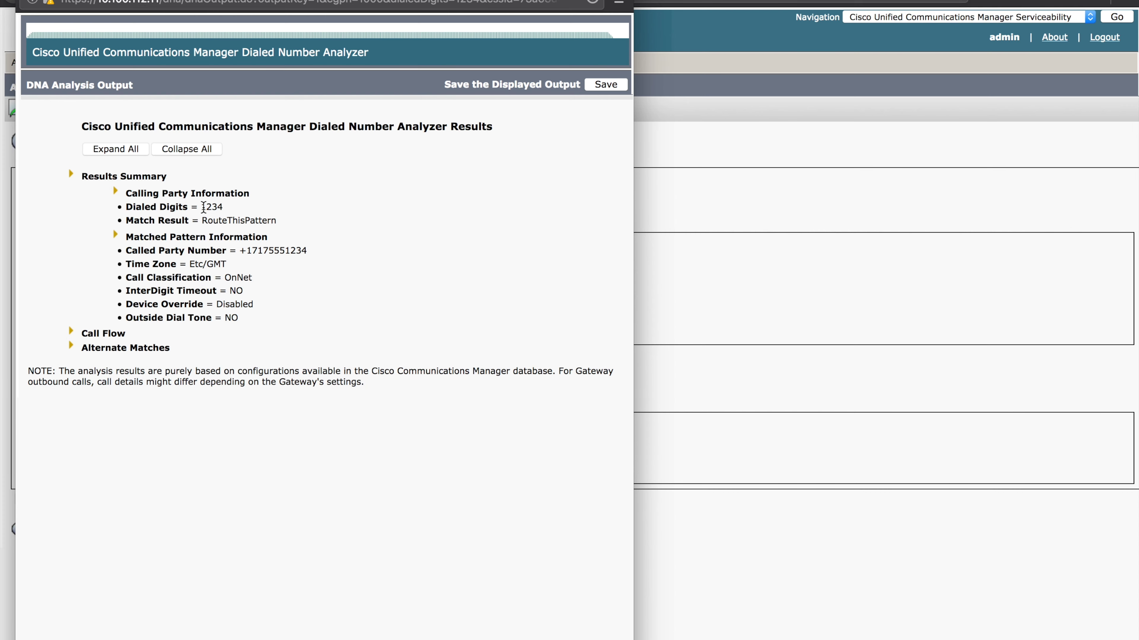
Highlight the dialed digits 1234 and the match result RouteThisPattern in the results
{"action": "left_click_drag", "start_coordinate": [202, 207], "coordinate": [220, 207]}
{"action": "left_click_drag", "start_coordinate": [202, 221], "coordinate": [278, 226]}
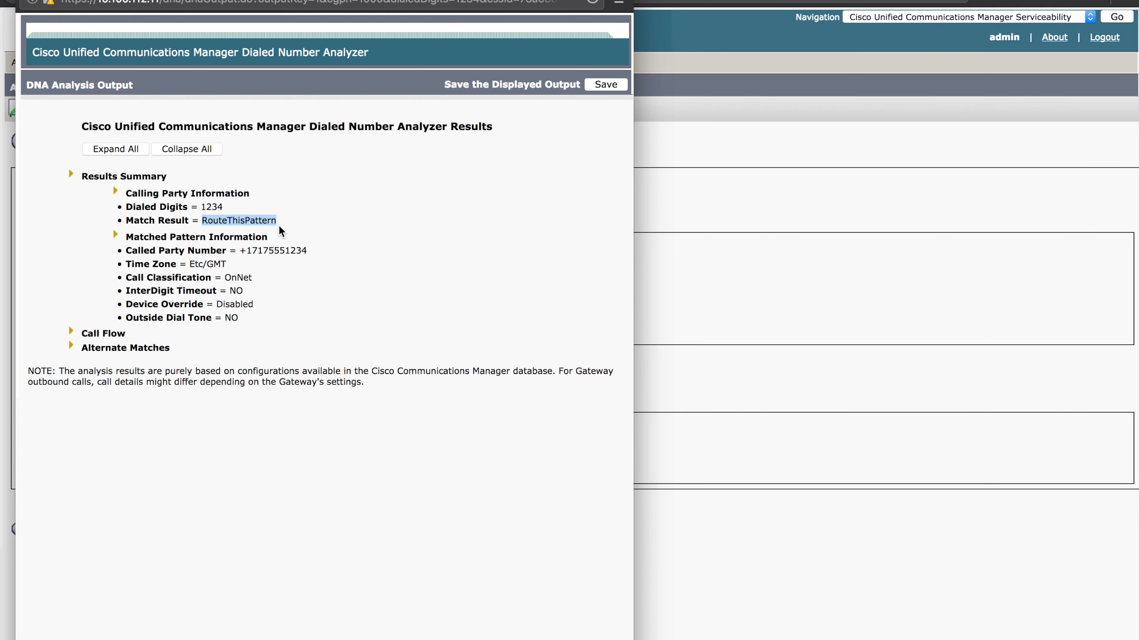
{"action": "left_click", "coordinate": [208, 223]}
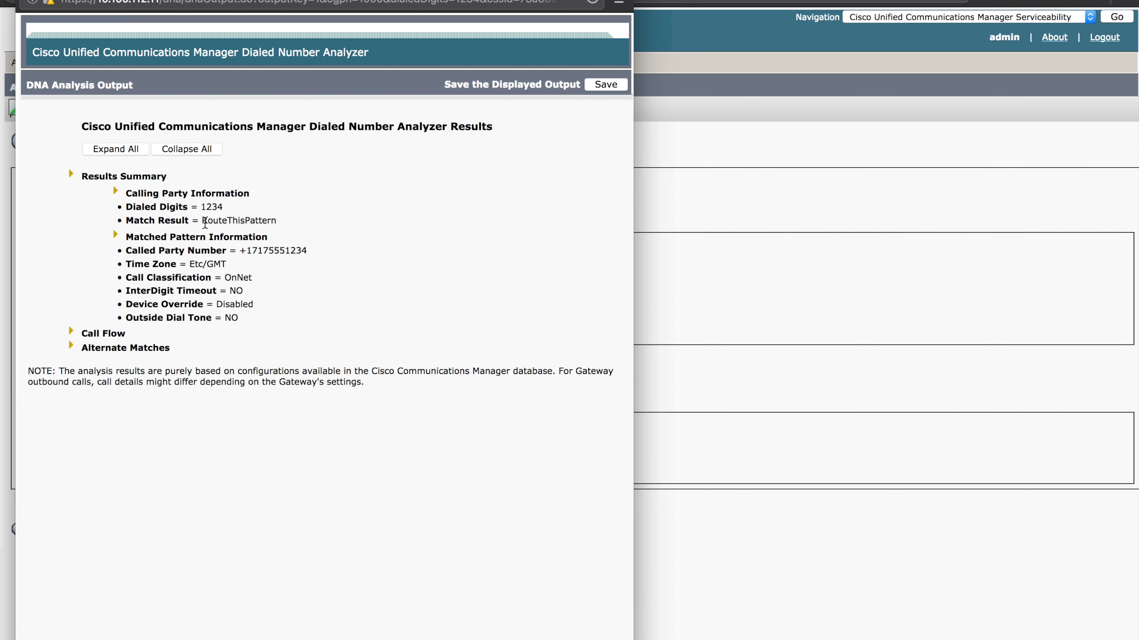
{"action": "left_click_drag", "start_coordinate": [201, 221], "coordinate": [283, 226]}
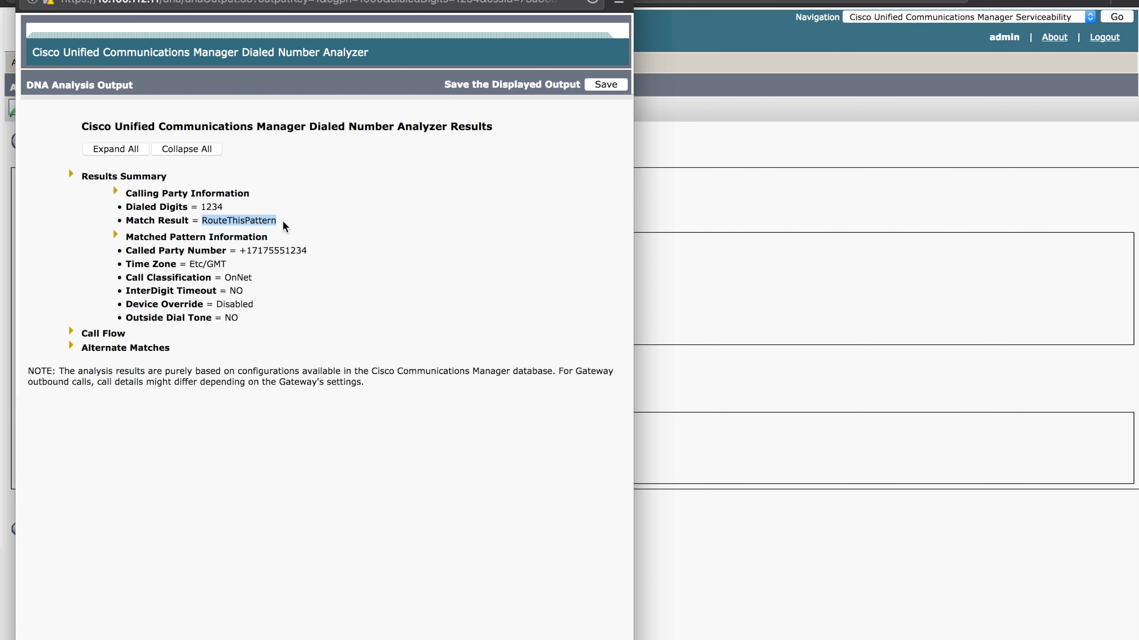
{"action": "left_click", "coordinate": [282, 218]}
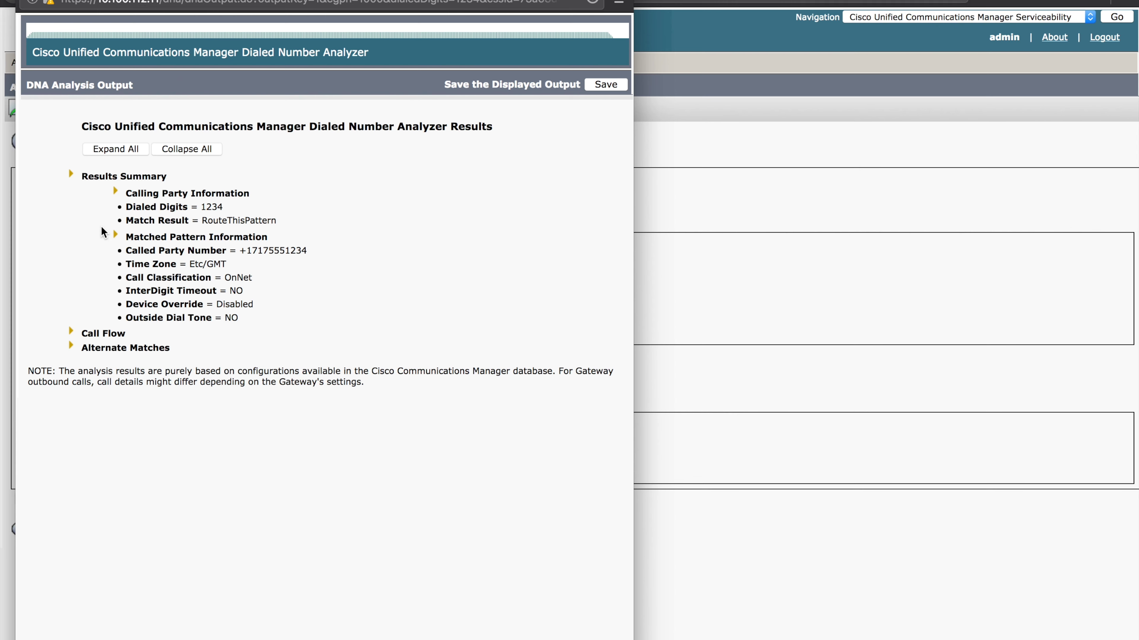
{"action": "left_click", "coordinate": [117, 235]}
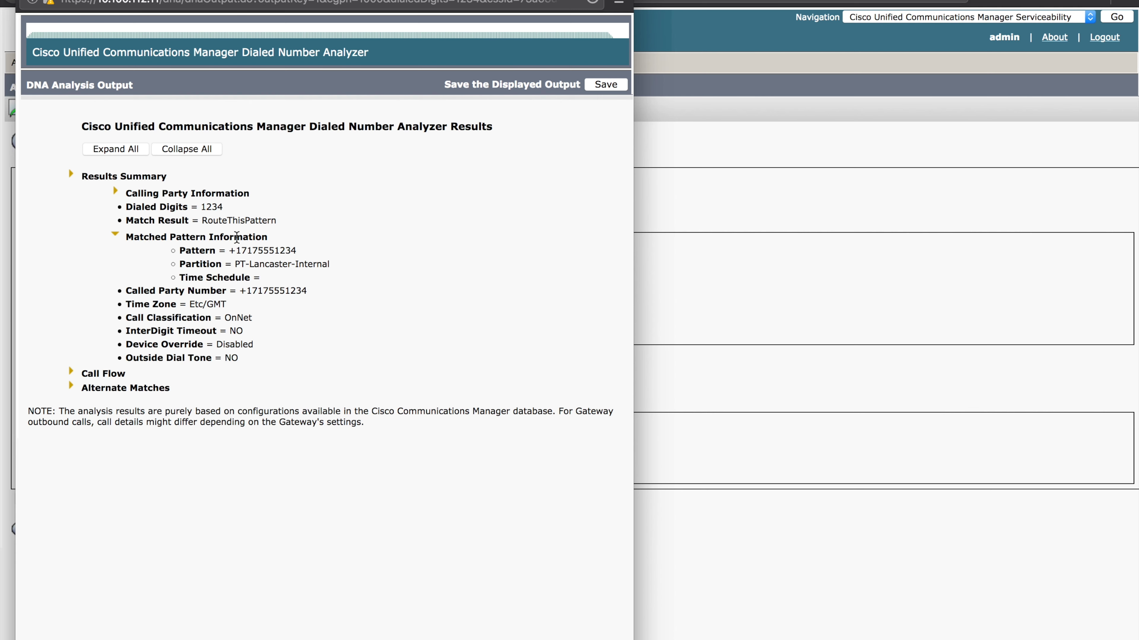
{"action": "left_click_drag", "start_coordinate": [232, 250], "coordinate": [297, 249]}
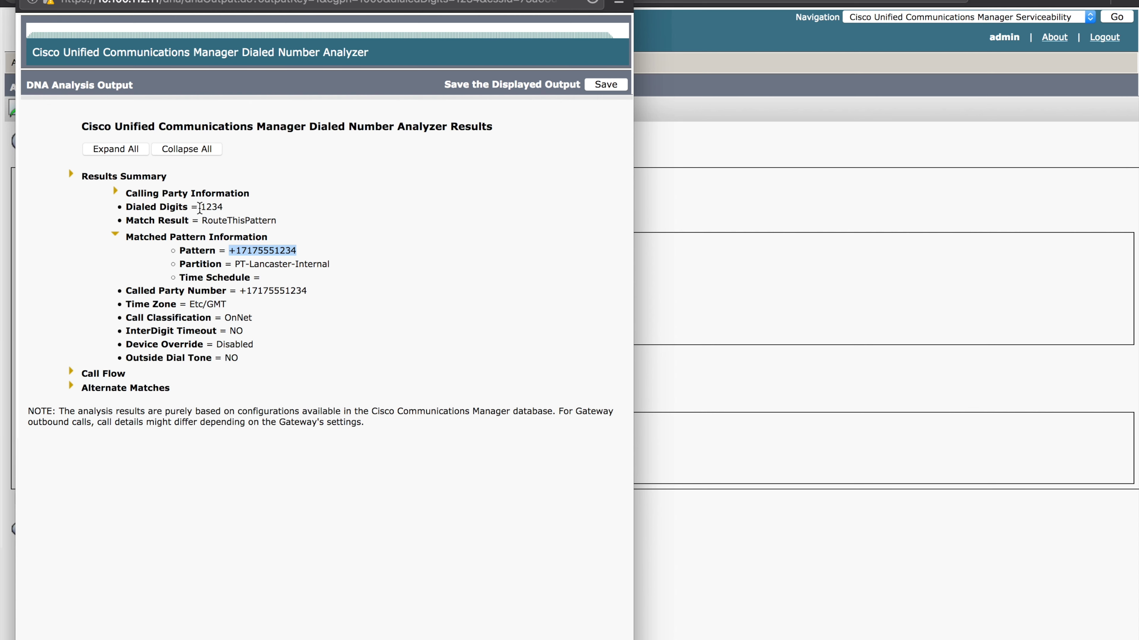
{"action": "left_click", "coordinate": [255, 237]}
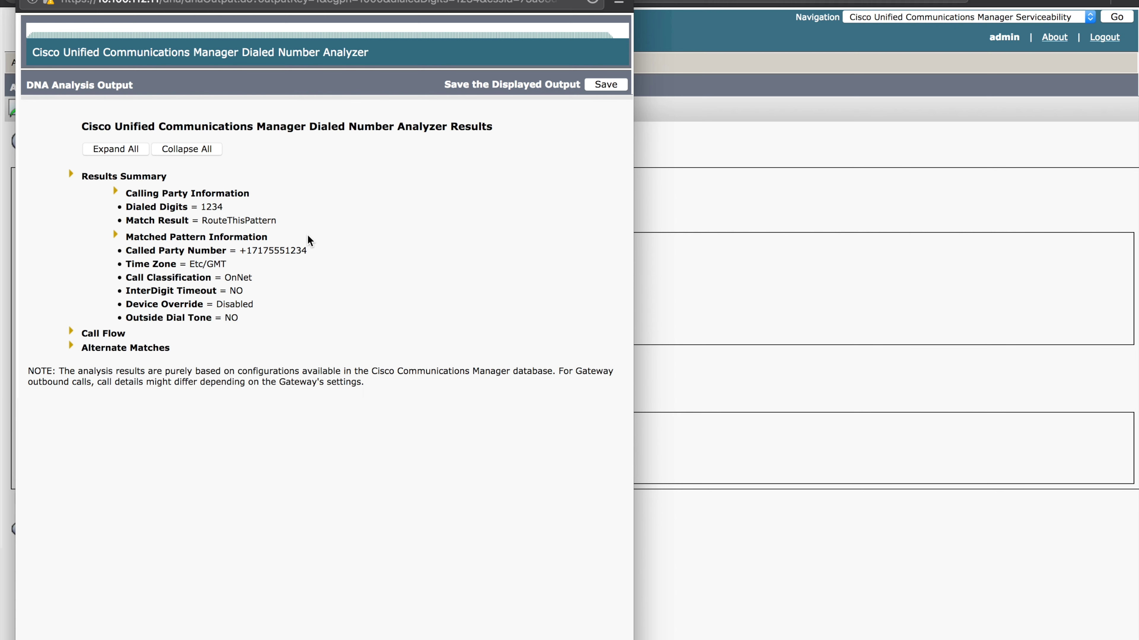
{"action": "left_click", "coordinate": [71, 332]}
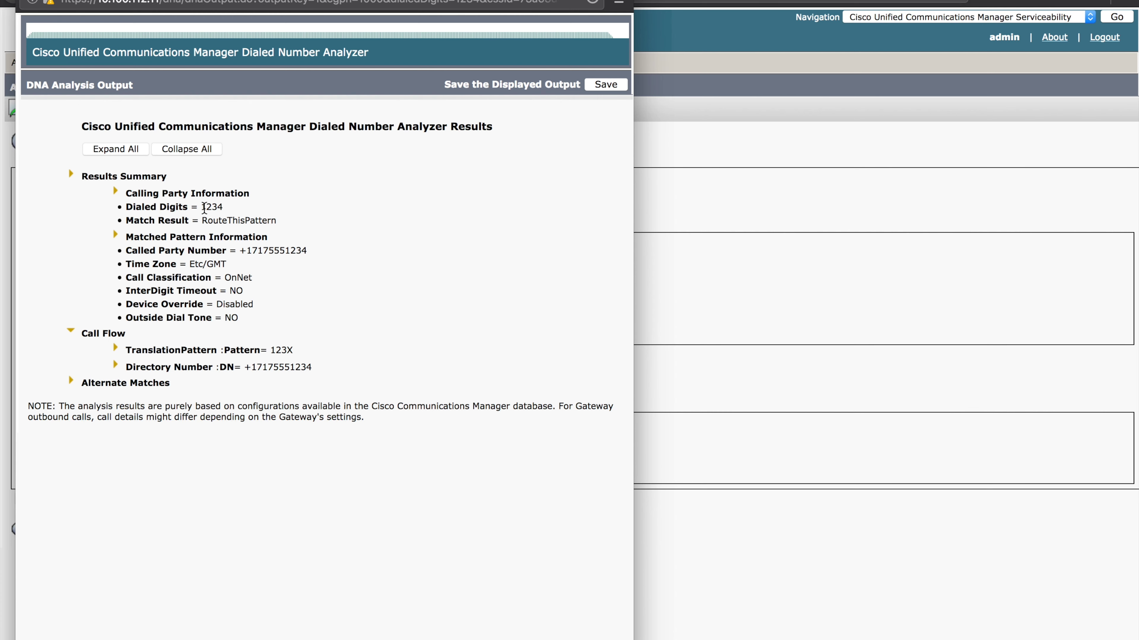
{"action": "left_click_drag", "start_coordinate": [200, 207], "coordinate": [213, 207]}
{"action": "left_click", "coordinate": [246, 371]}
{"action": "left_click_drag", "start_coordinate": [246, 370], "coordinate": [314, 368]}
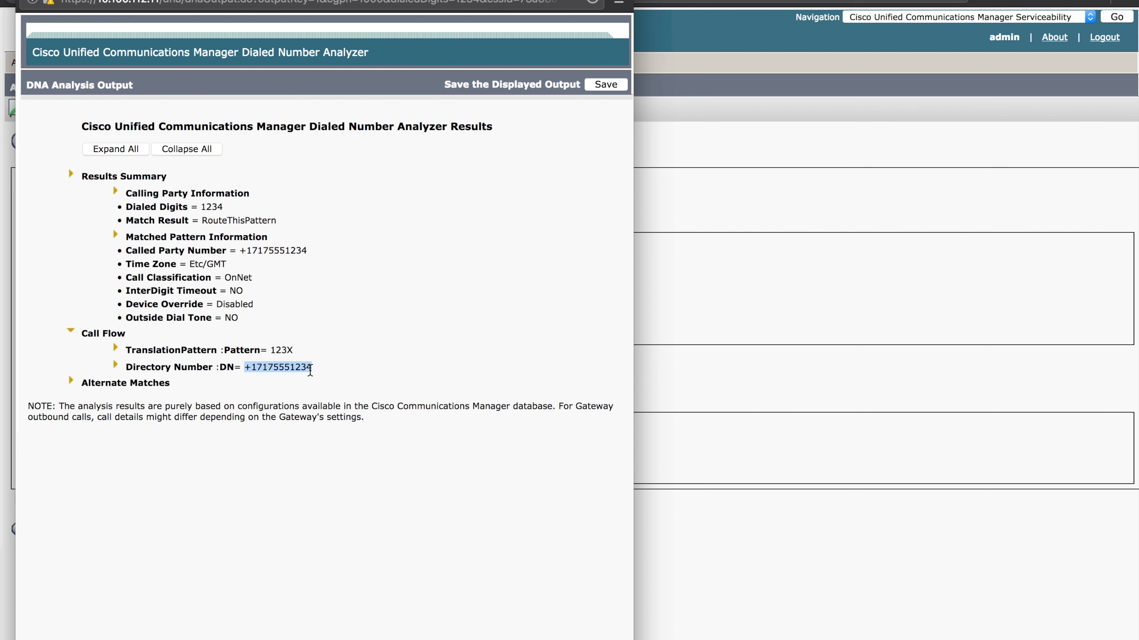
{"action": "left_click", "coordinate": [114, 347]}
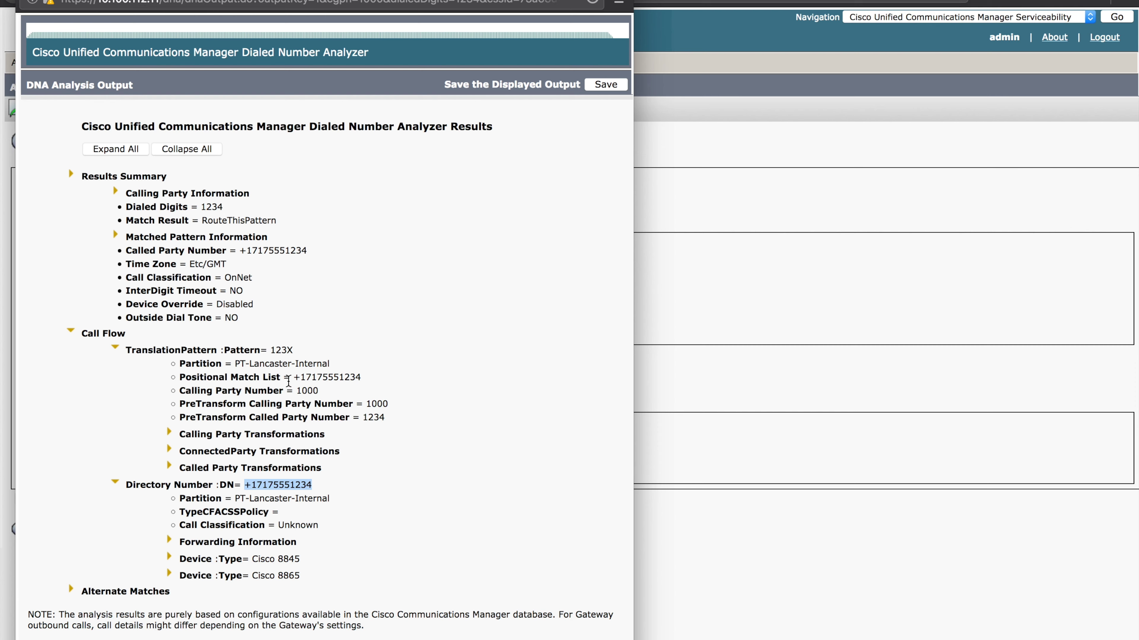
{"action": "left_click", "coordinate": [169, 466]}
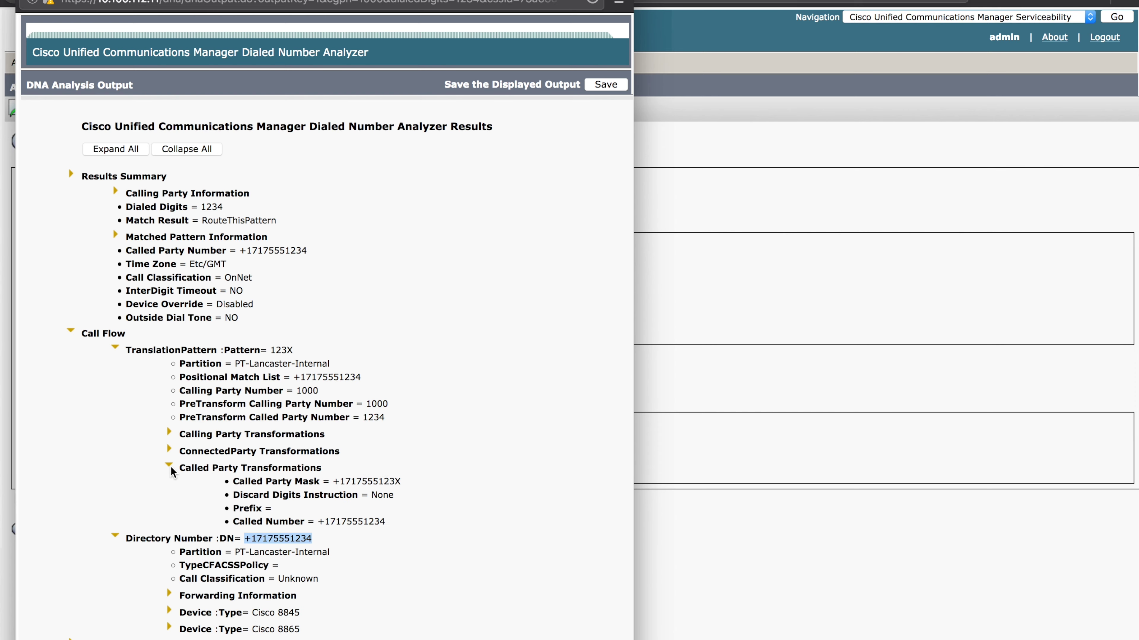
{"action": "left_click", "coordinate": [353, 486]}
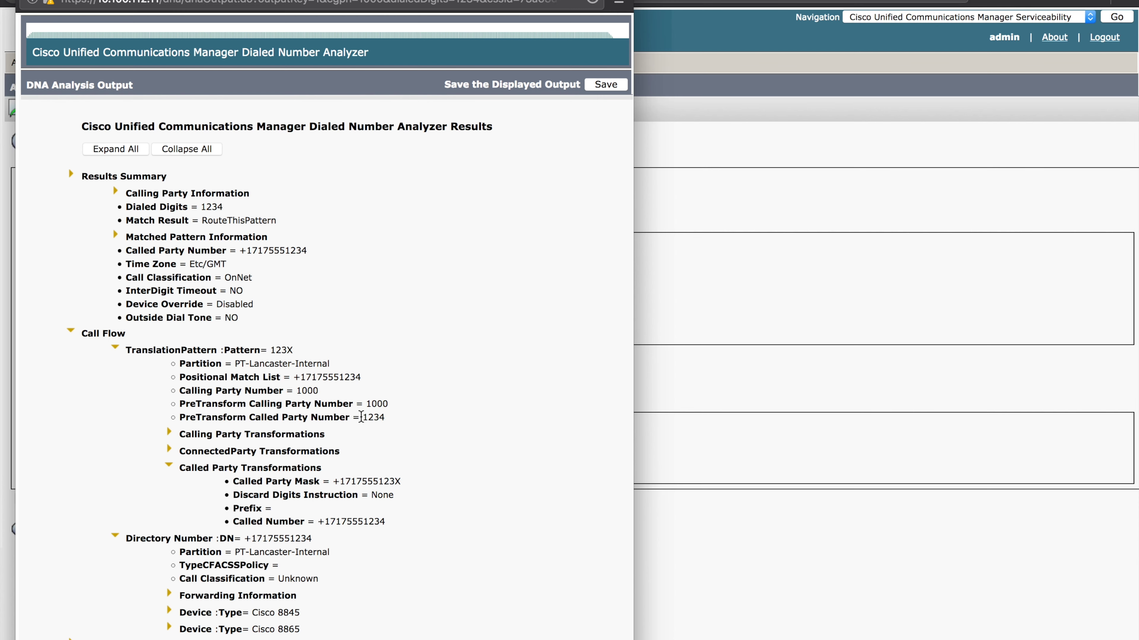
{"action": "left_click_drag", "start_coordinate": [365, 417], "coordinate": [385, 417]}
{"action": "left_click_drag", "start_coordinate": [333, 481], "coordinate": [407, 483]}
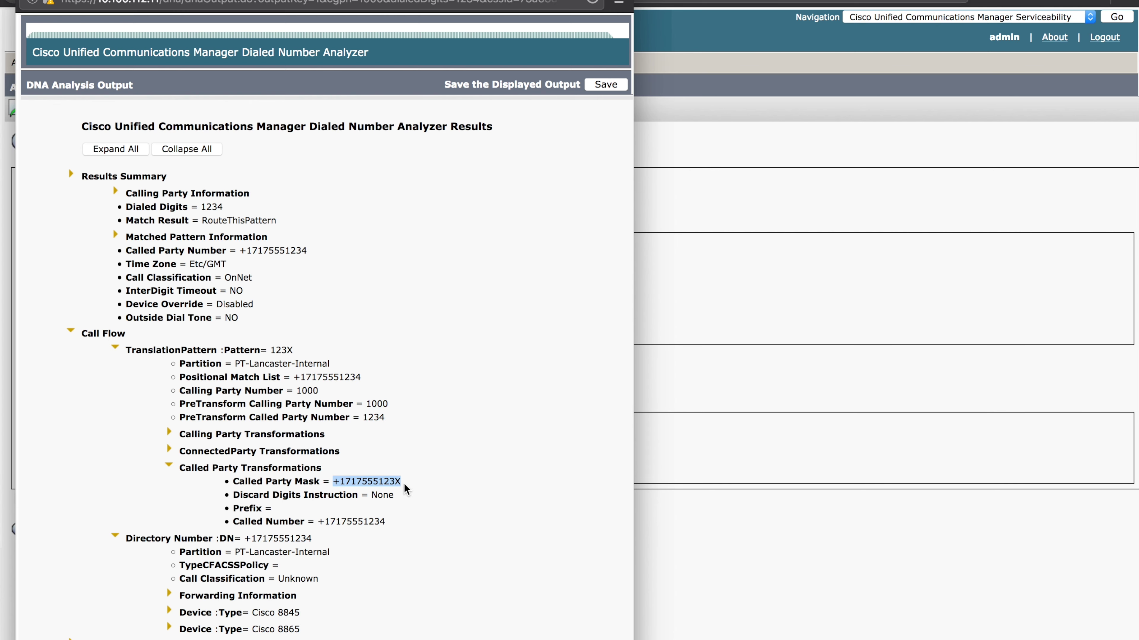
{"action": "left_click_drag", "start_coordinate": [316, 521], "coordinate": [389, 525]}
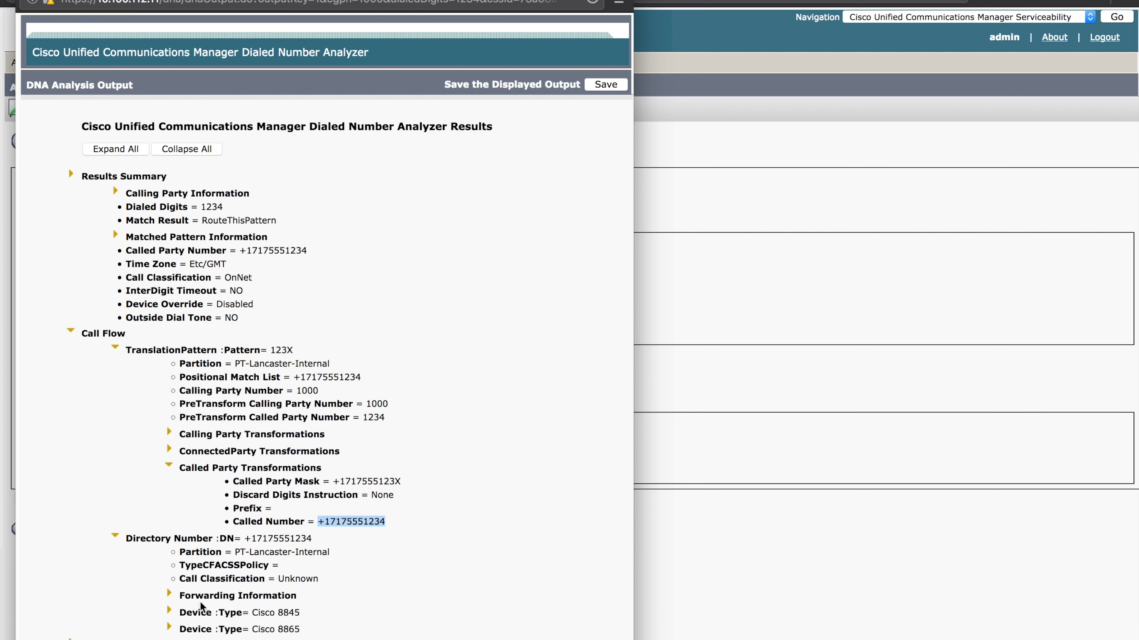
{"action": "left_click_drag", "start_coordinate": [252, 612], "coordinate": [300, 615]}
{"action": "scroll", "coordinate": [335, 584], "scroll_direction": "down", "scroll_amount": 3}
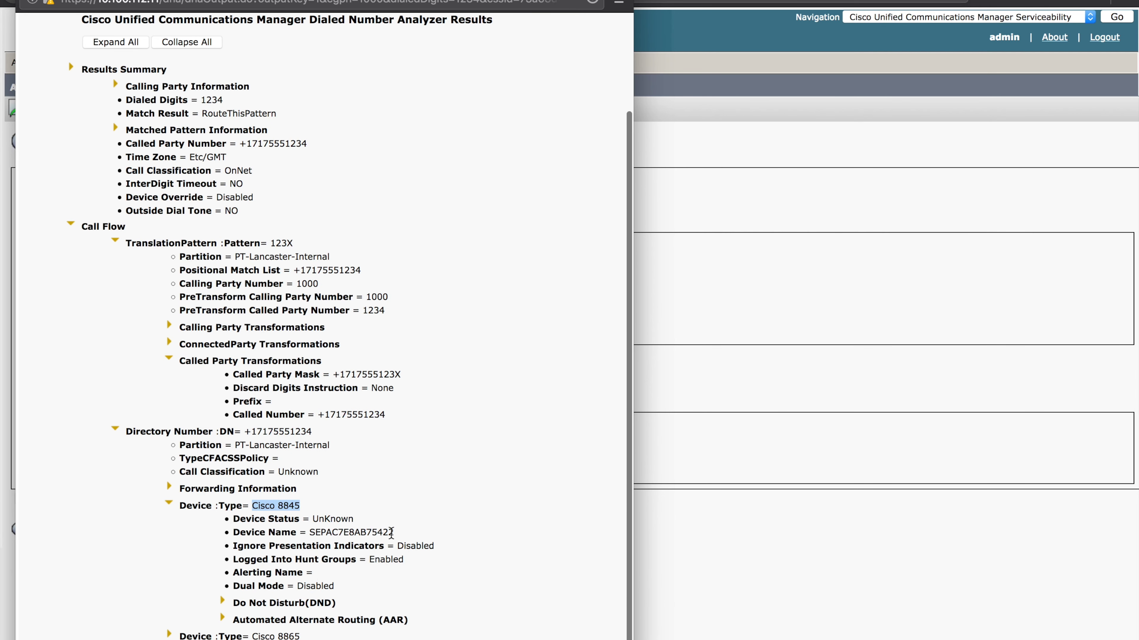
{"action": "left_click_drag", "start_coordinate": [393, 534], "coordinate": [309, 534]}
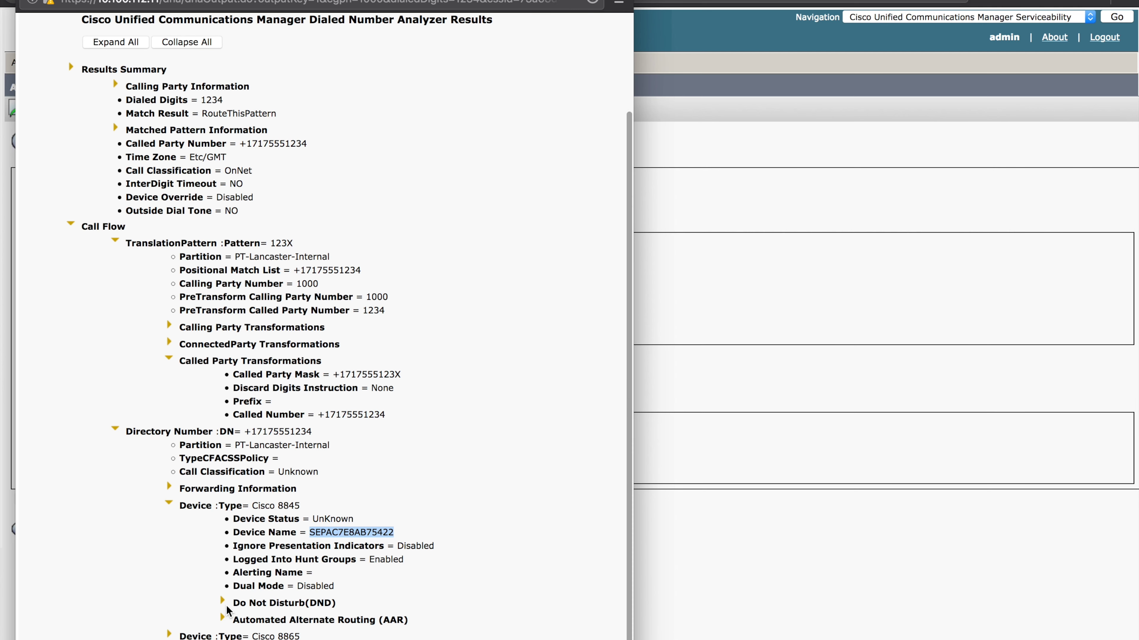
{"action": "left_click", "coordinate": [169, 504]}
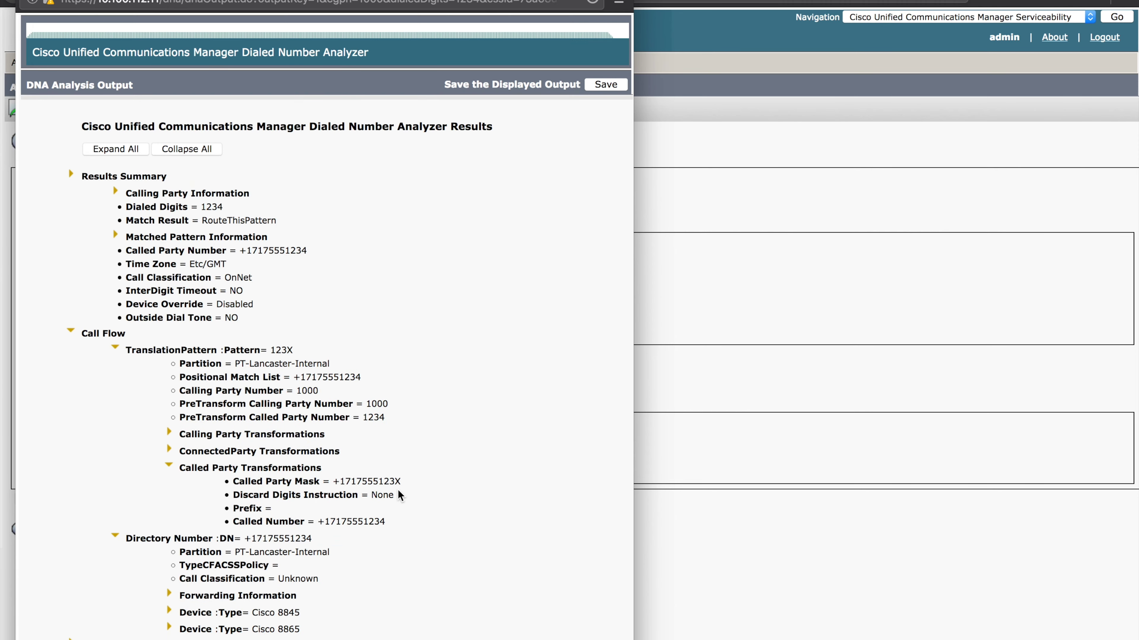